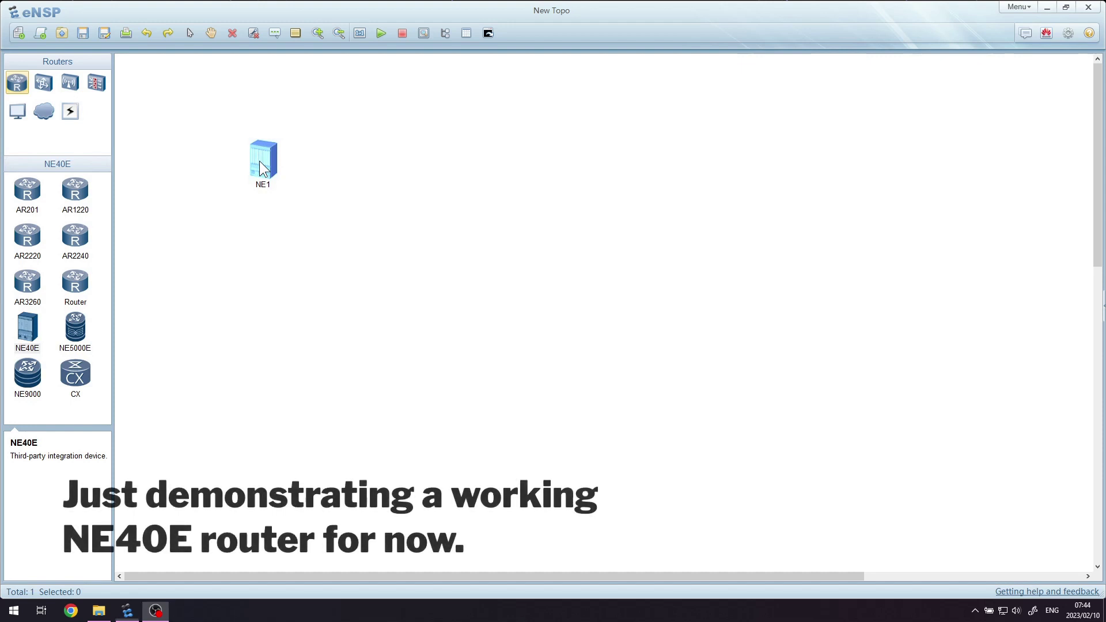
Open NE1's CLI console and let the router boot until 'The device is running!' appears.
right_click(259, 160)
click(298, 269)
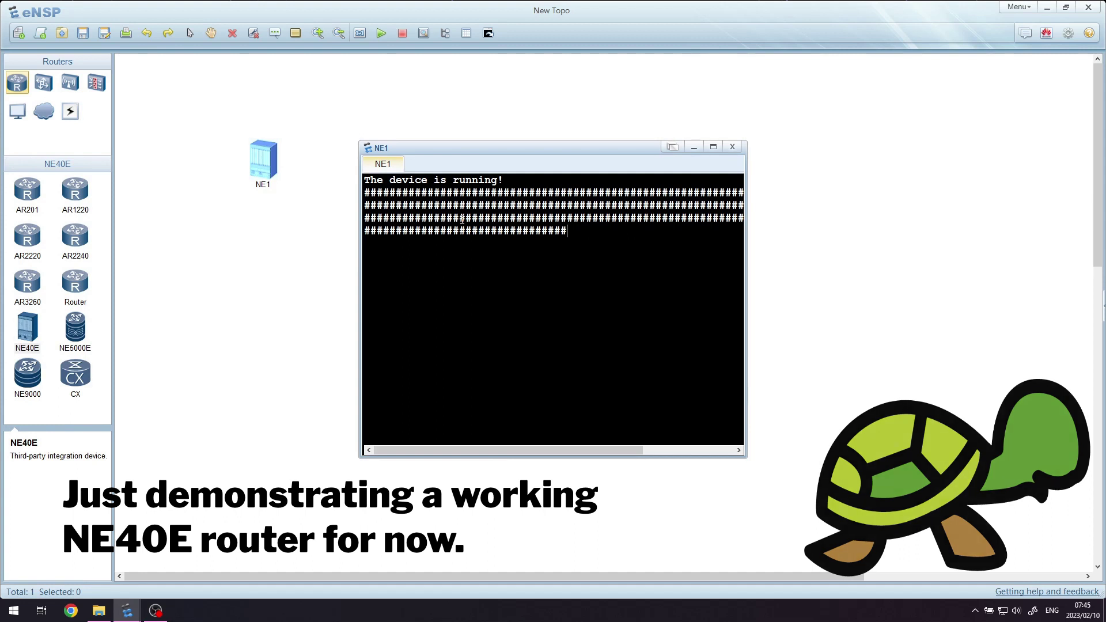
Run display version on NE1, highlight the VRP 8.180 version line, and close the console.
key(Return)
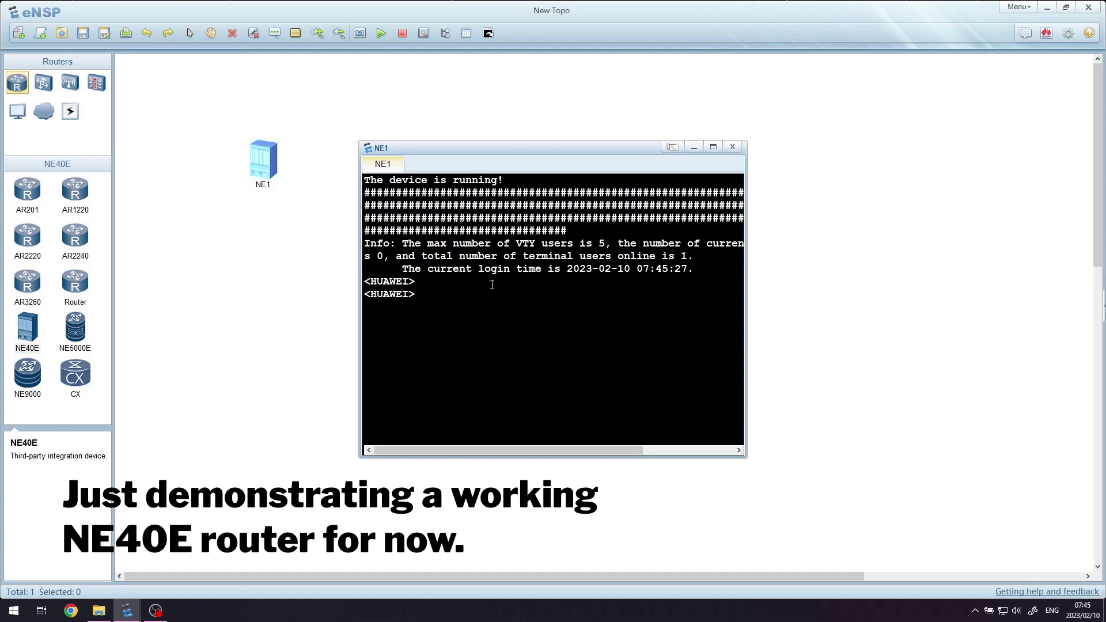
text(display version)
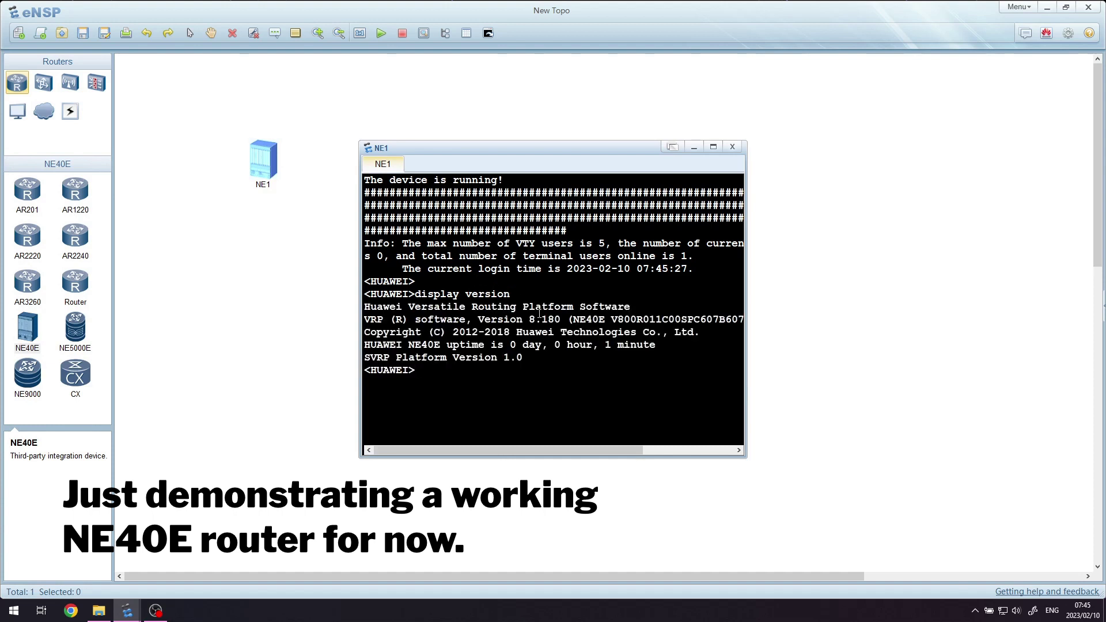
drag(483, 317, 603, 322)
click(524, 376)
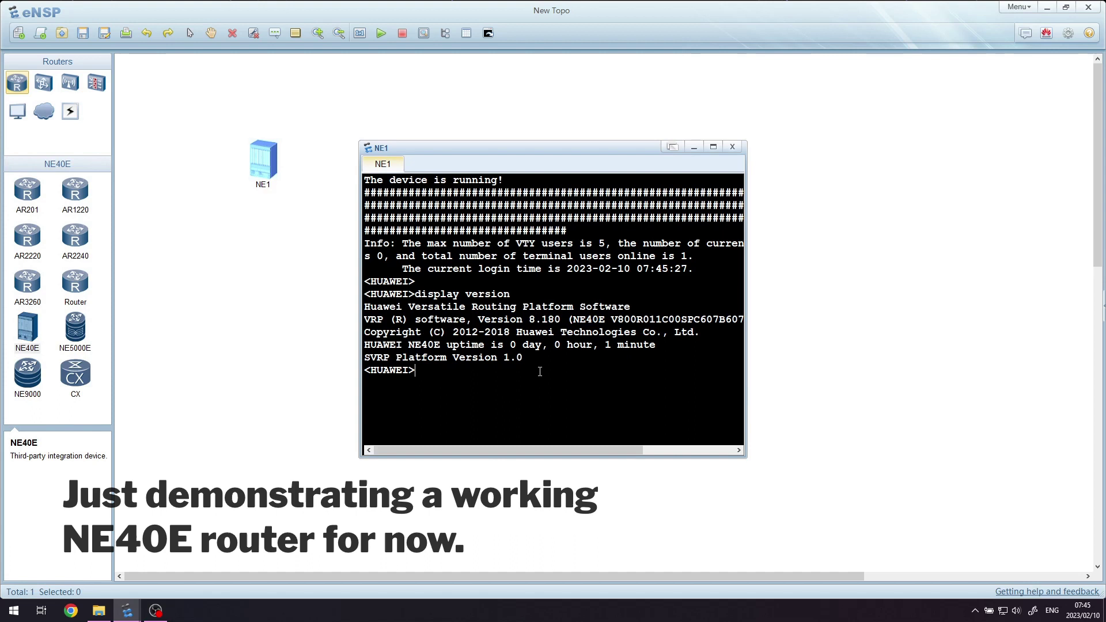
click(732, 146)
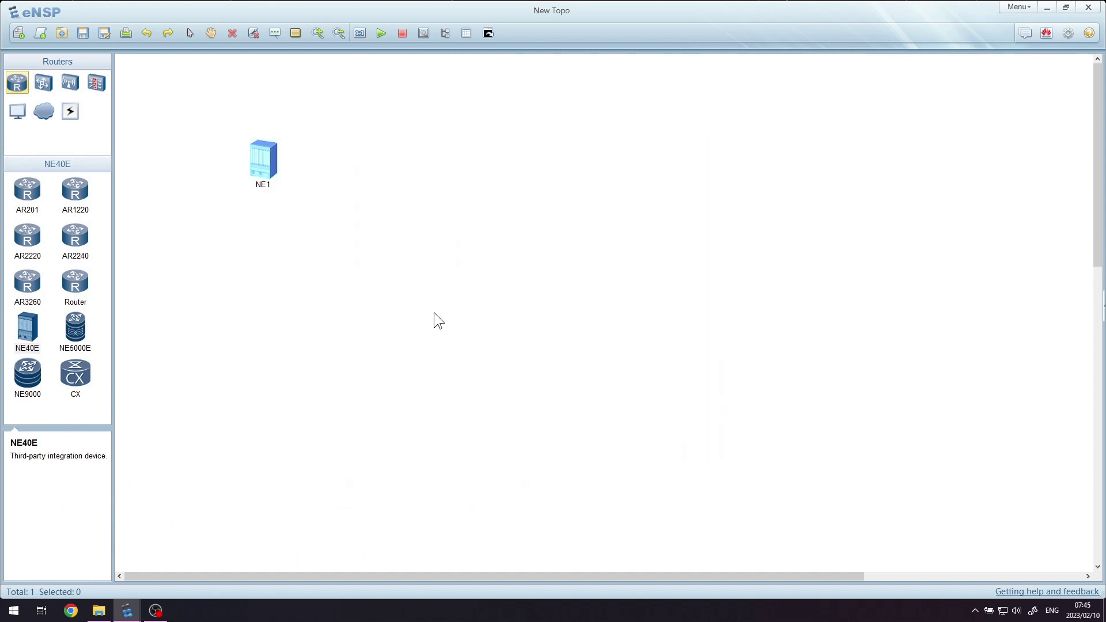
Place an NE5000E router beside NE1 as NE2 and start it.
drag(73, 322, 365, 165)
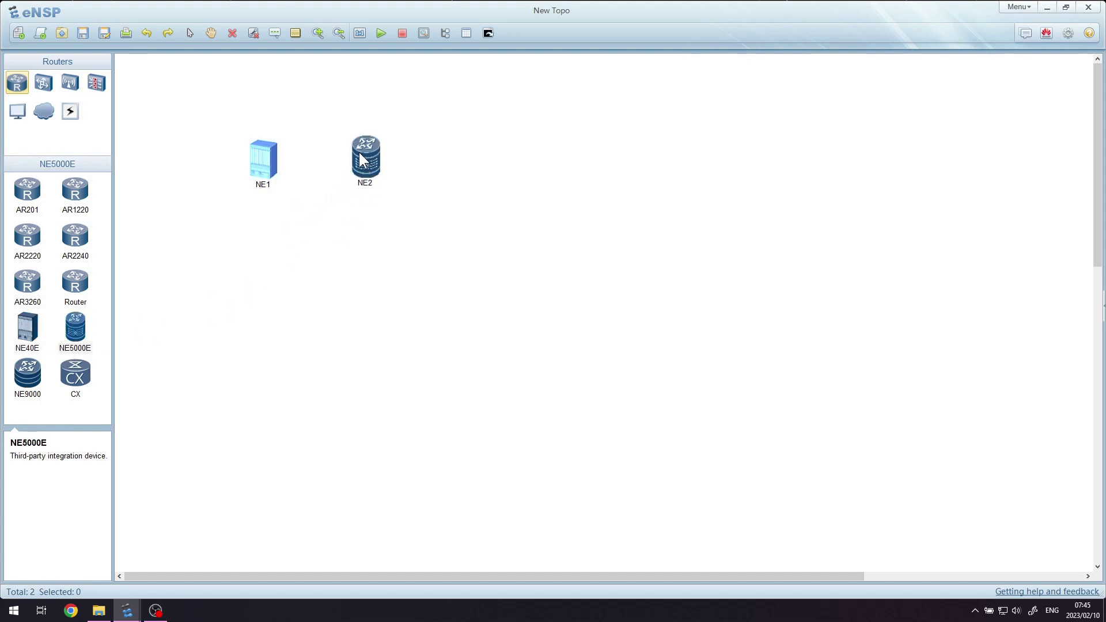
right_click(359, 154)
click(369, 159)
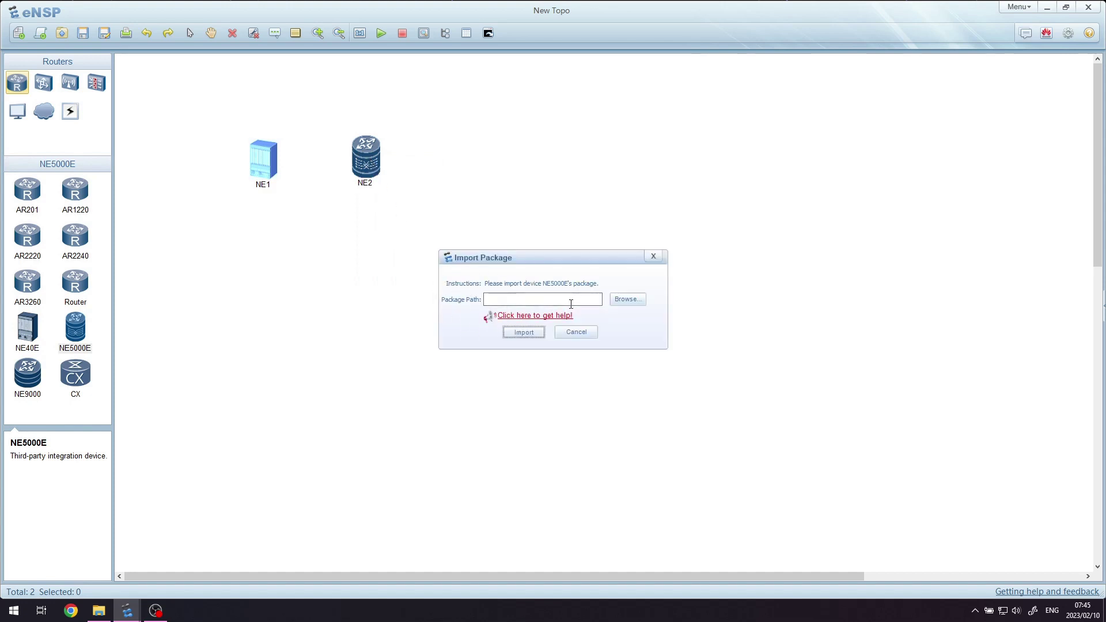
Import the NE5000E\NE5000E.img image package for NE2.
click(627, 299)
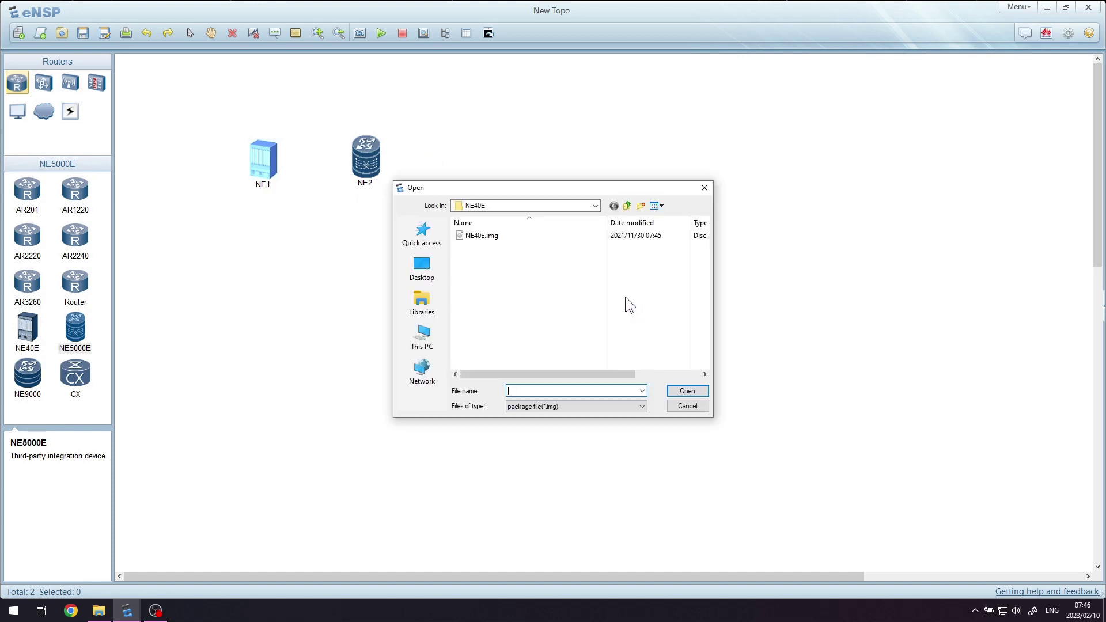
click(627, 206)
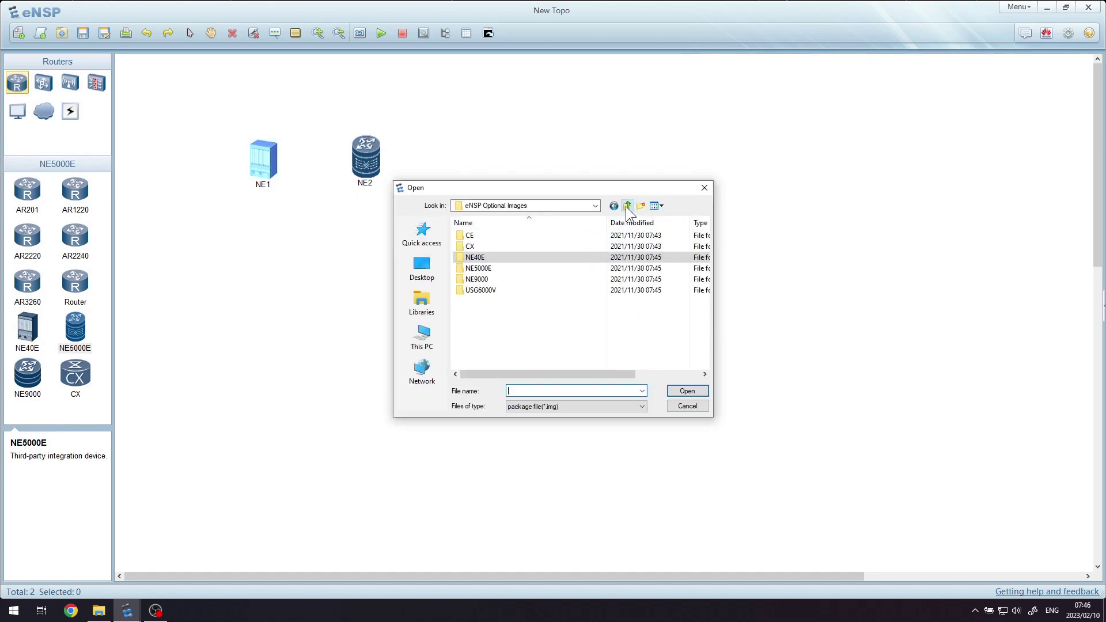
double_click(495, 268)
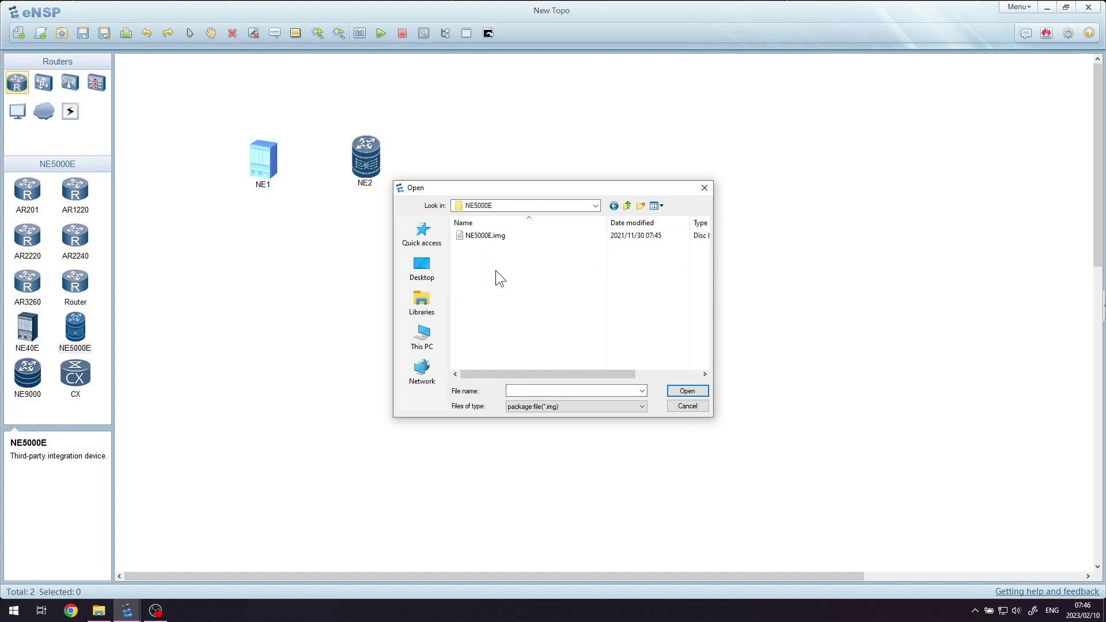
click(500, 236)
key(Return)
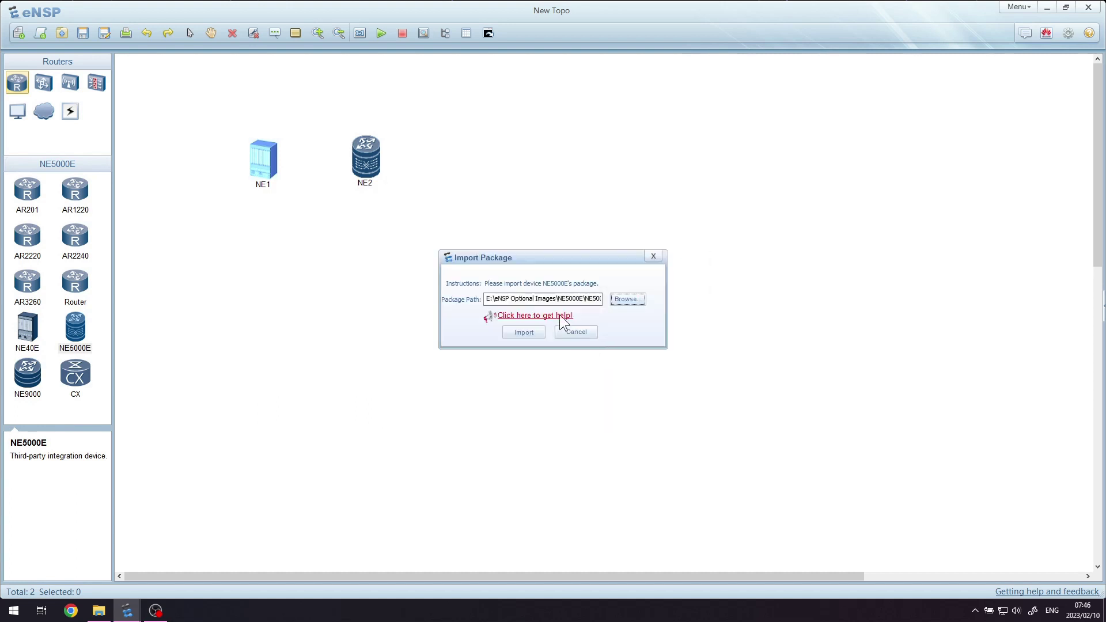
click(524, 327)
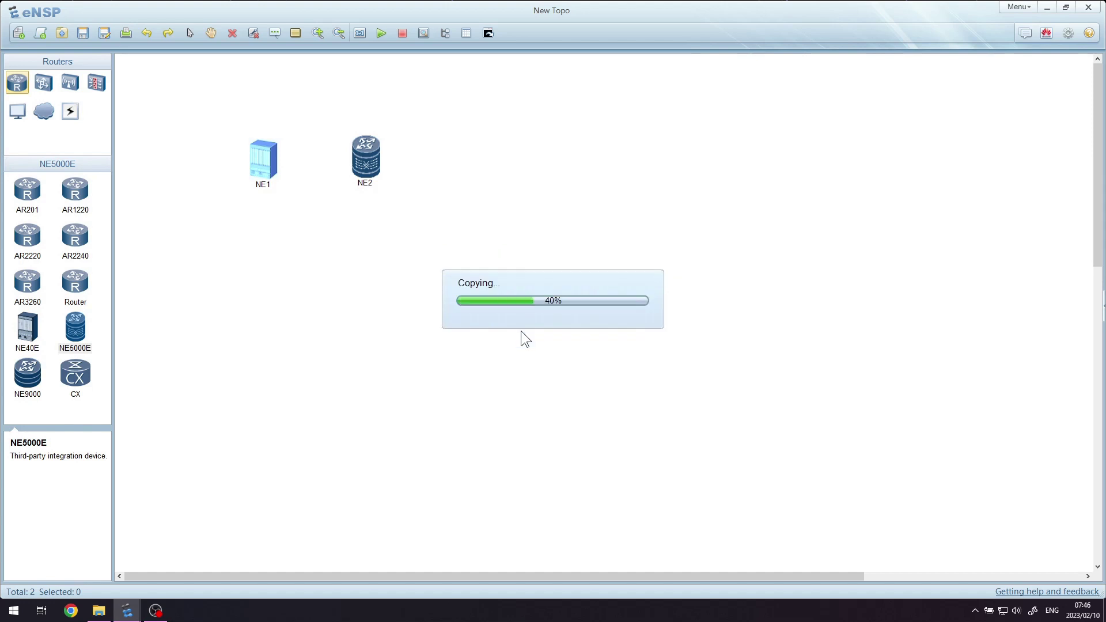
Open NE2's console and start the router.
double_click(364, 162)
drag(425, 149, 505, 149)
click(371, 154)
right_click(371, 154)
click(386, 169)
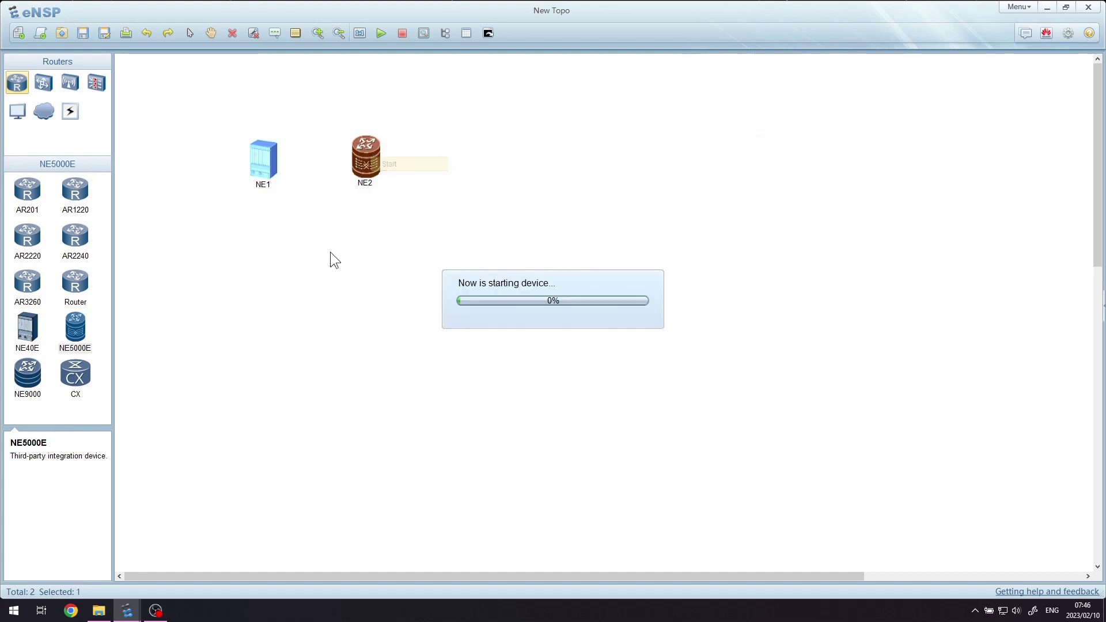
mouse_move(141, 615)
click(179, 568)
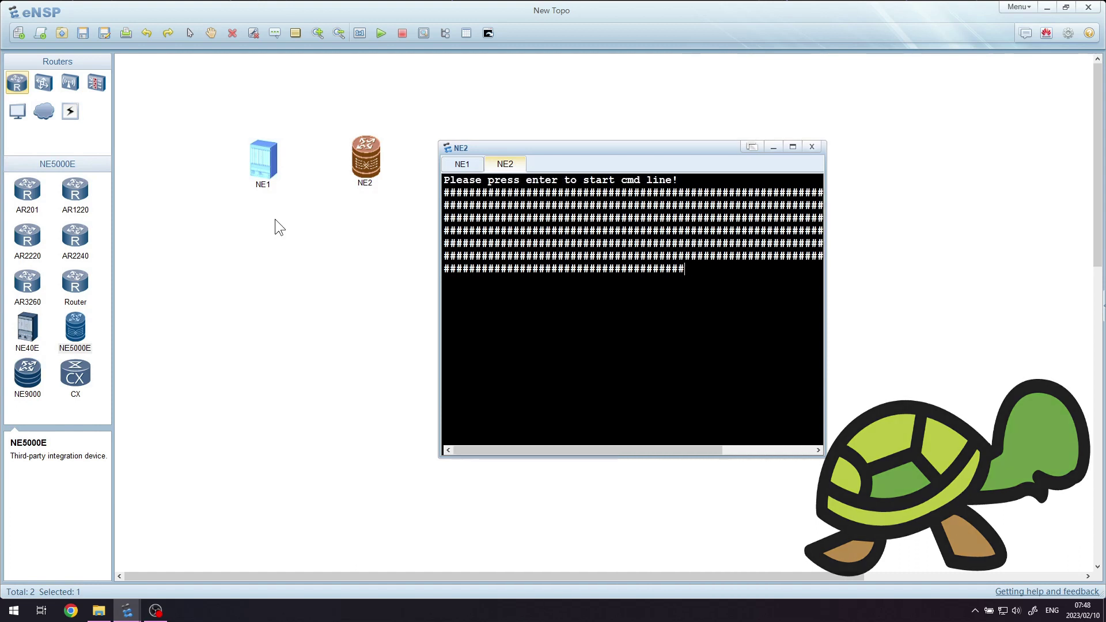
Run display version on NE2 to confirm NE5000E VRP 8.180, then close the console.
text(isplay versi)
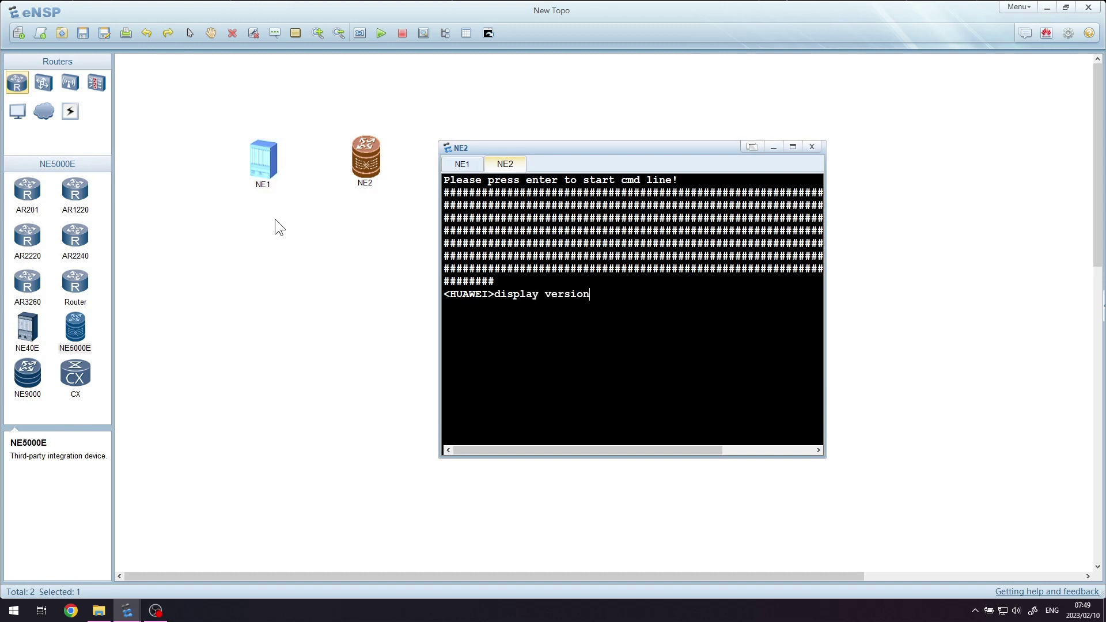
text(on)
key(Return)
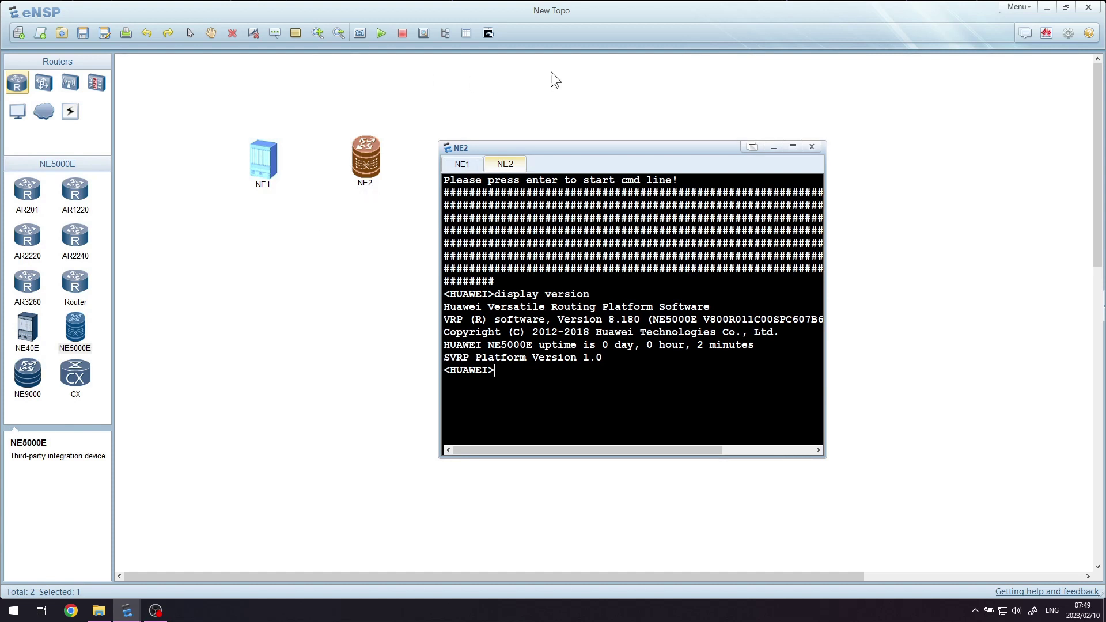
click(814, 148)
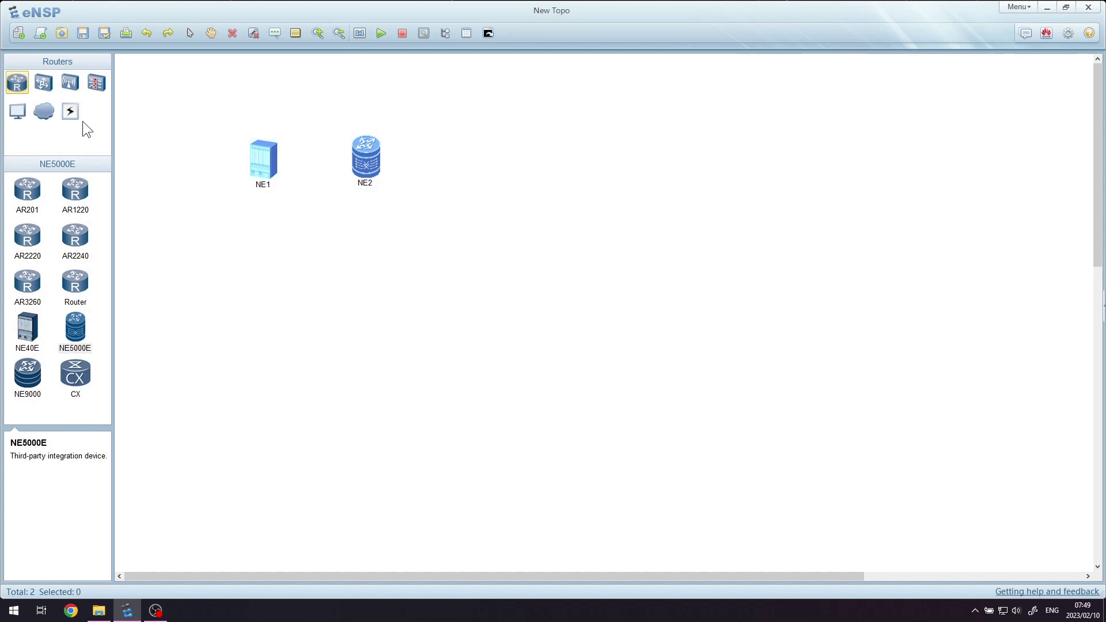
Place a CE6800 switch below NE1 as CE1 and start it.
click(41, 81)
drag(26, 247, 85, 247)
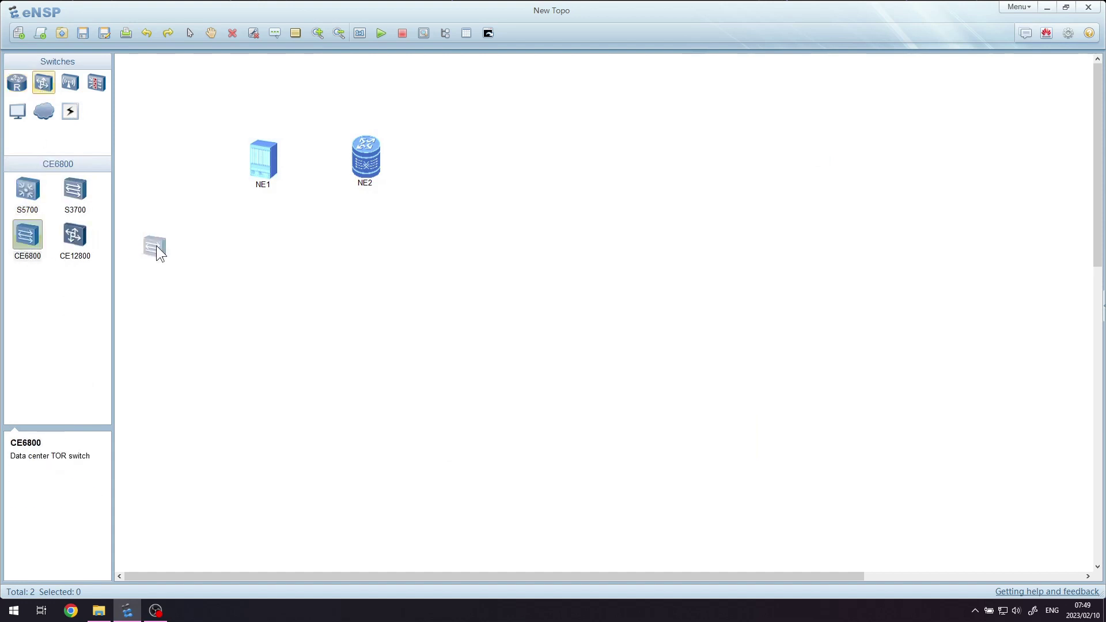
drag(237, 246, 269, 249)
right_click(272, 247)
click(282, 255)
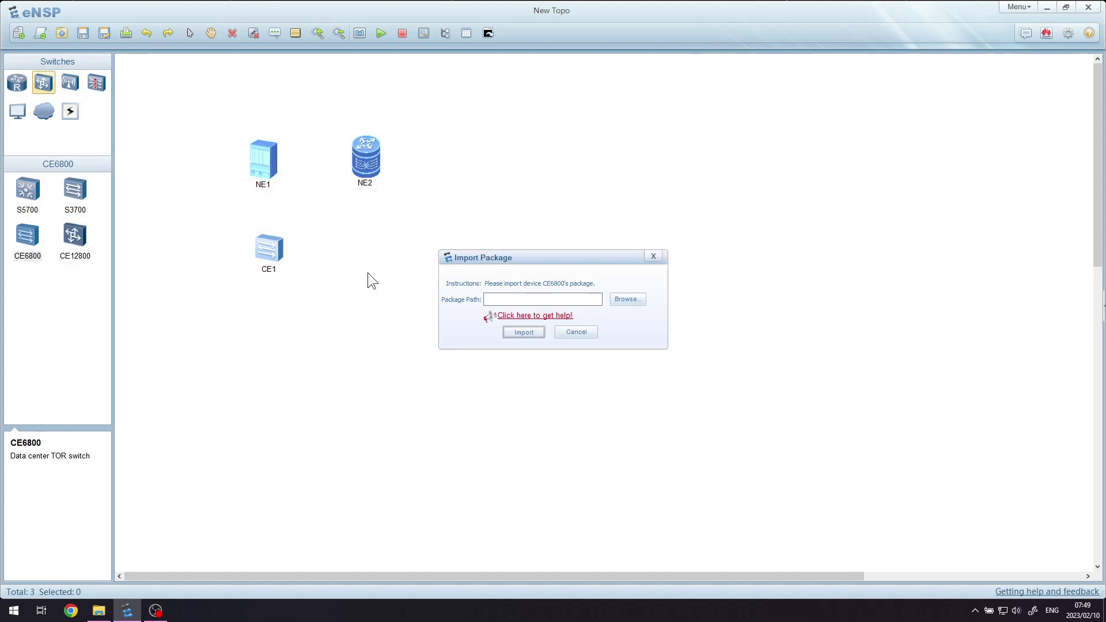
Import the CE\CE.img image package for CE1.
click(626, 298)
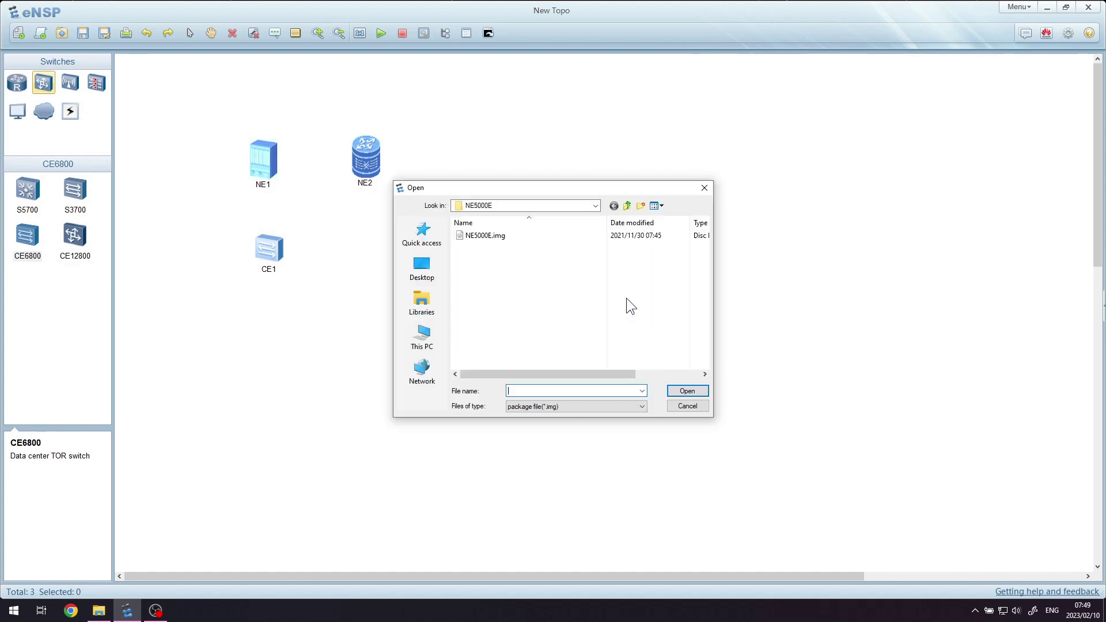
click(628, 204)
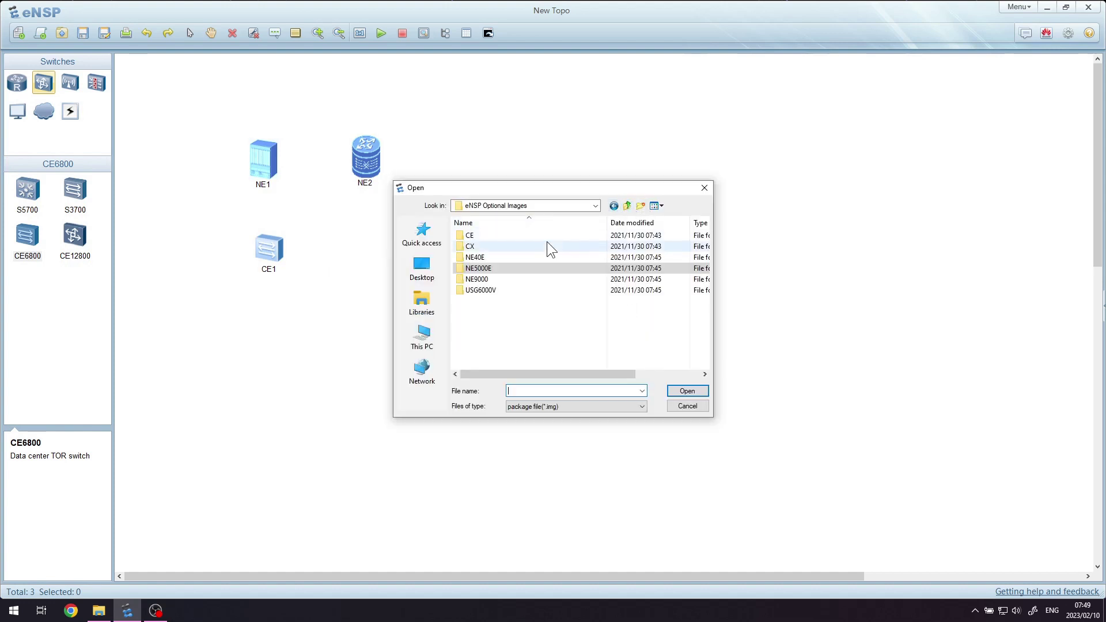
double_click(549, 235)
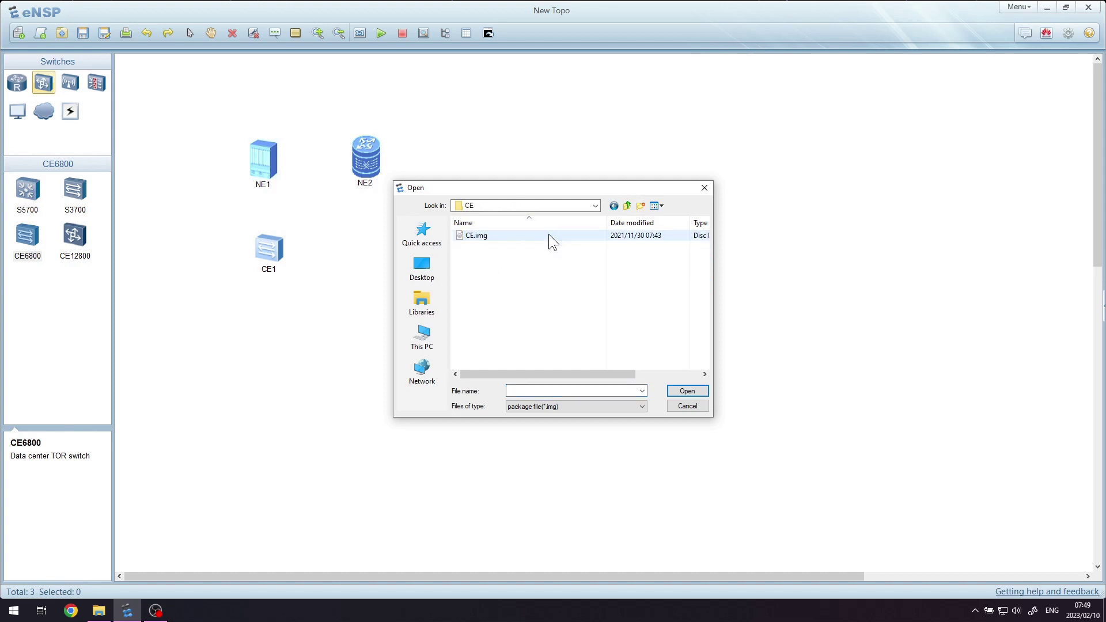
click(549, 235)
click(689, 391)
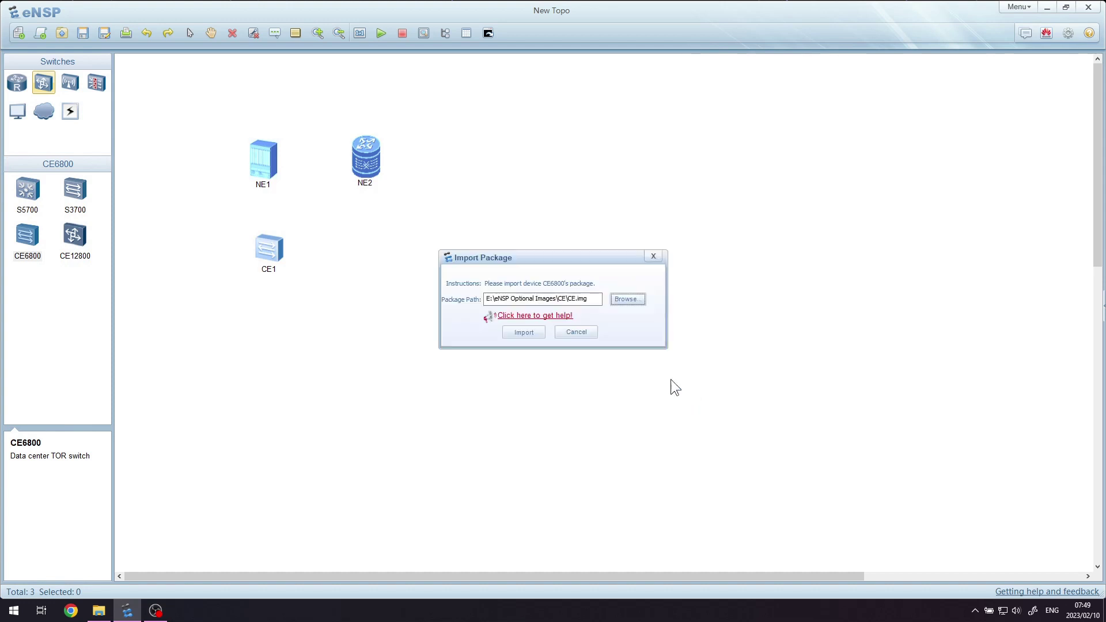
click(531, 332)
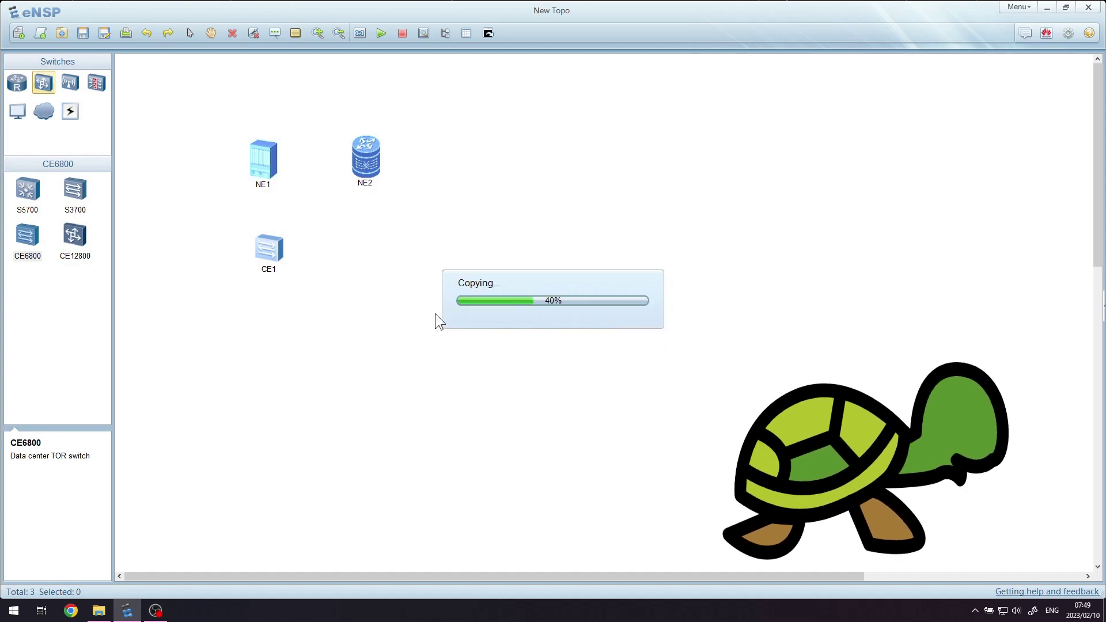
click(75, 235)
Place the CE12800 switch on the canvas as CE2.
click(356, 252)
right_click(359, 255)
right_click(271, 254)
click(81, 75)
Add a USG6000V firewall to the canvas as FW1 and start it.
click(96, 82)
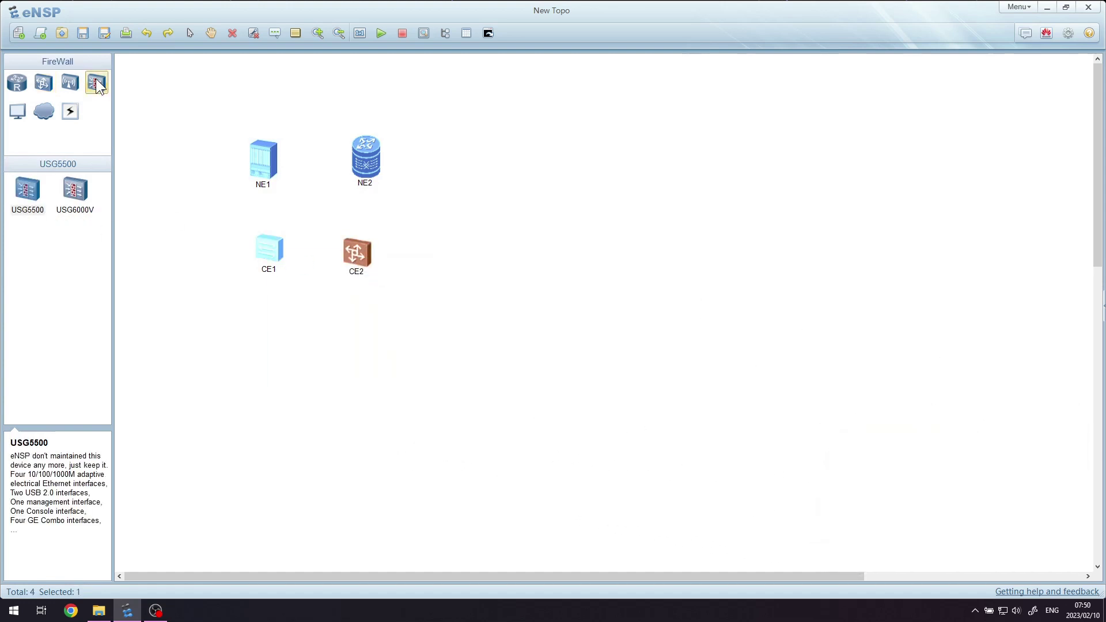
click(79, 189)
click(470, 192)
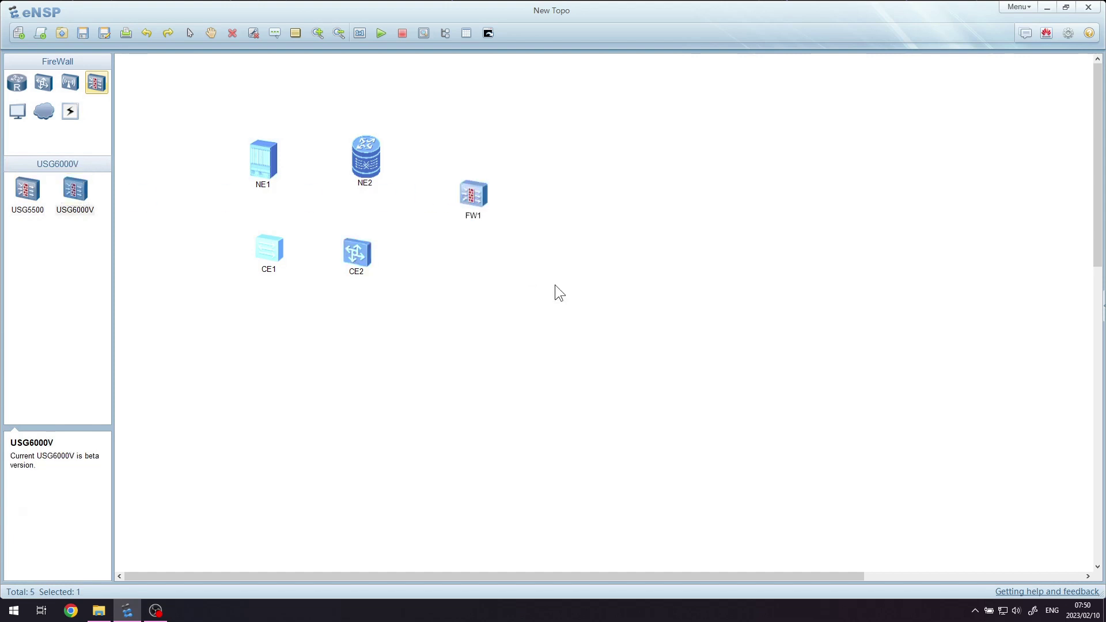
right_click(473, 193)
click(480, 196)
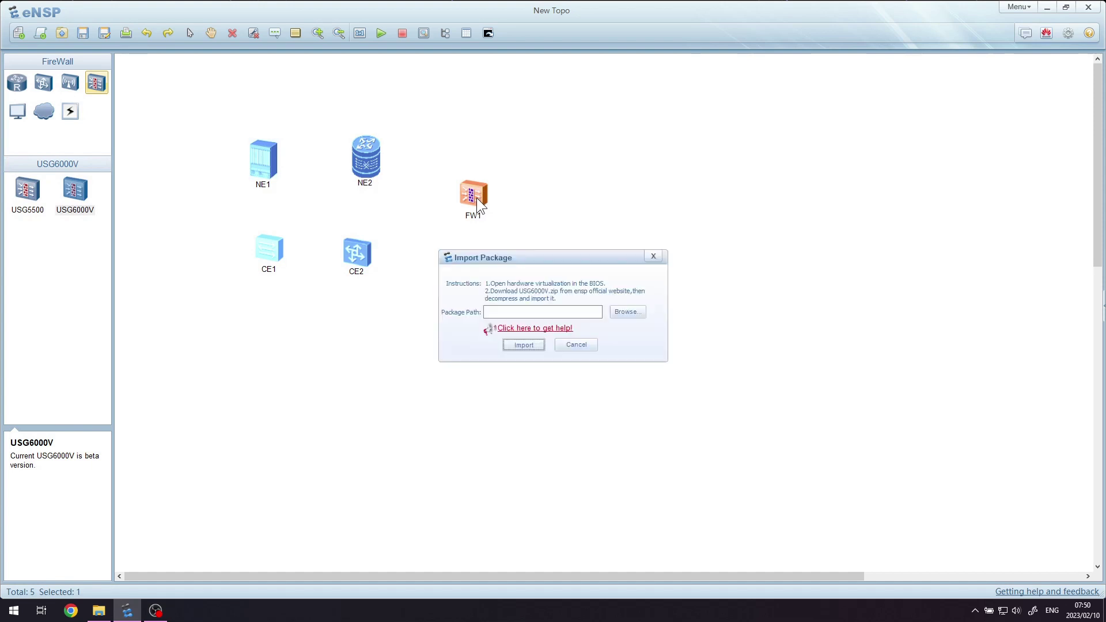
Import the USG6000V\vfw_usg.vdi image package for FW1.
click(629, 315)
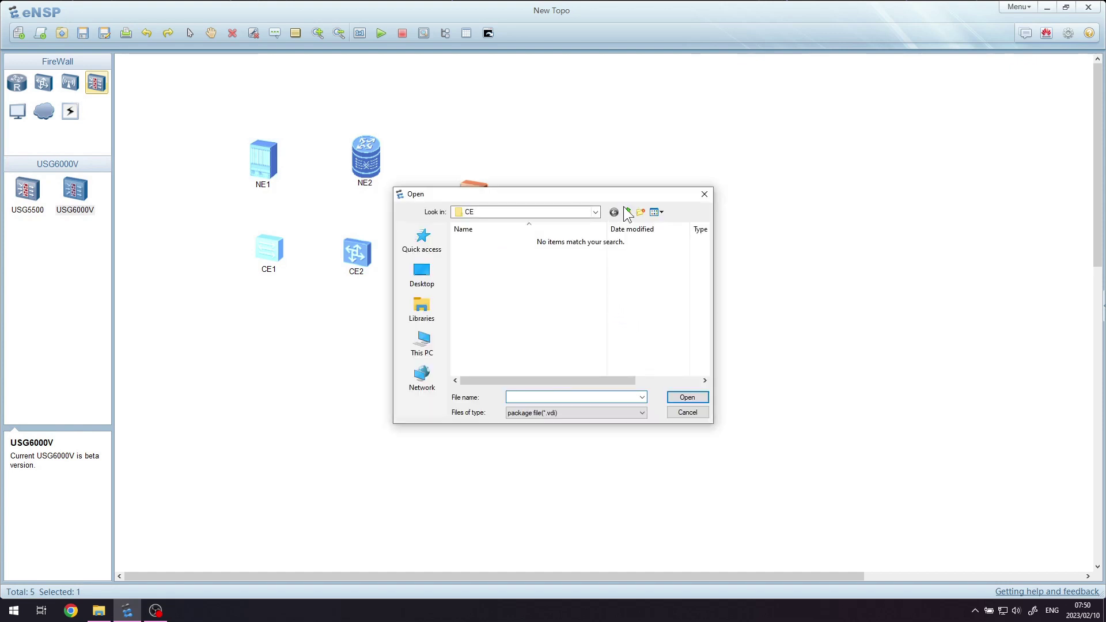
click(627, 211)
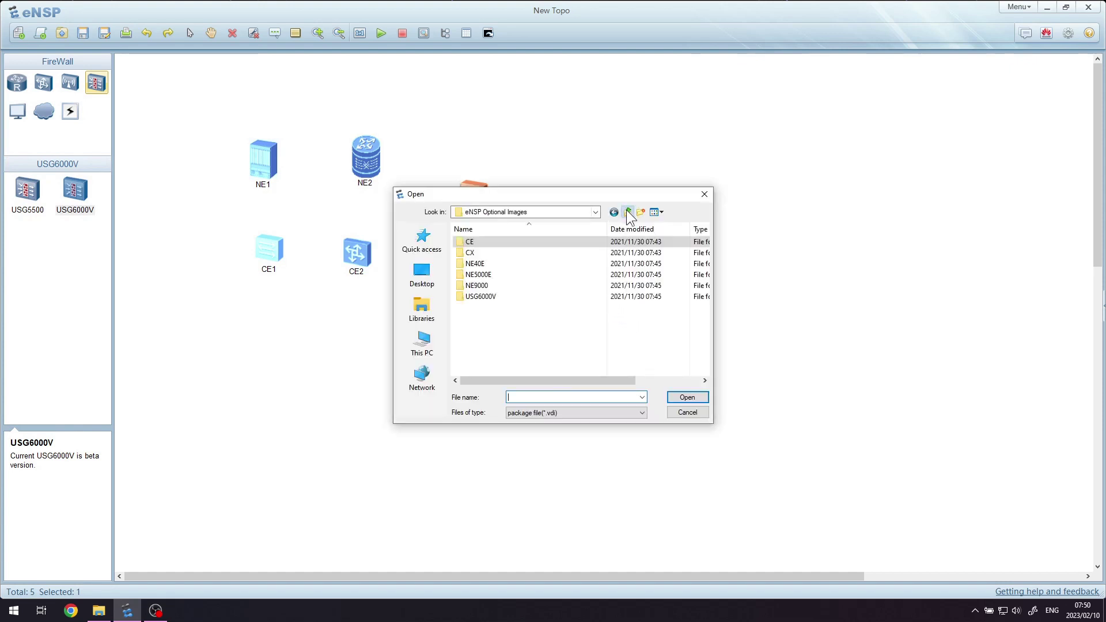
double_click(517, 297)
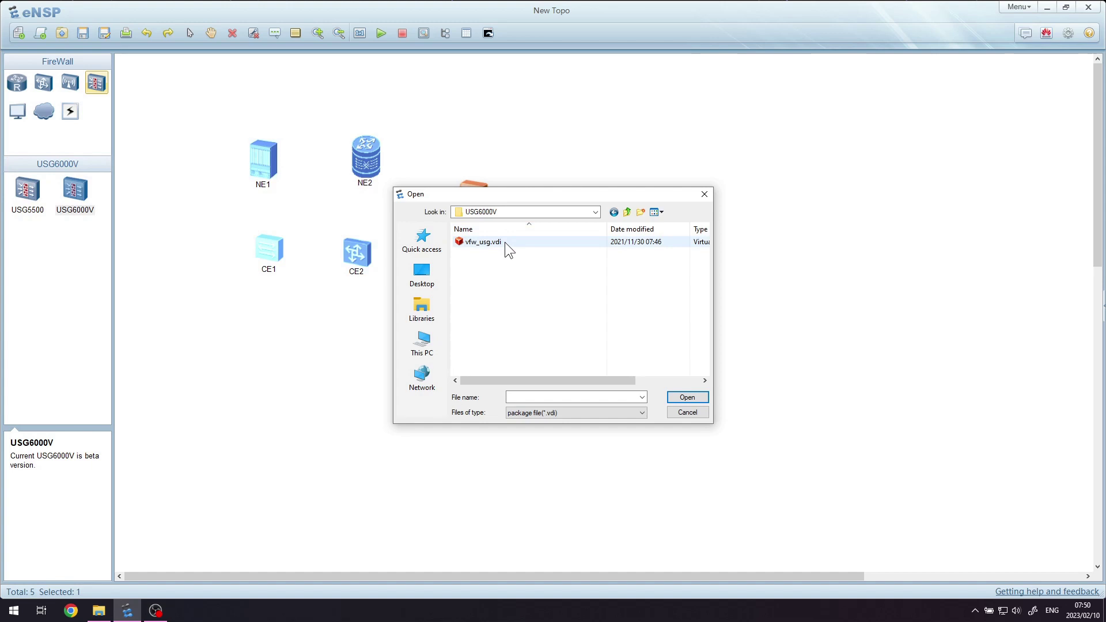
click(504, 242)
click(688, 398)
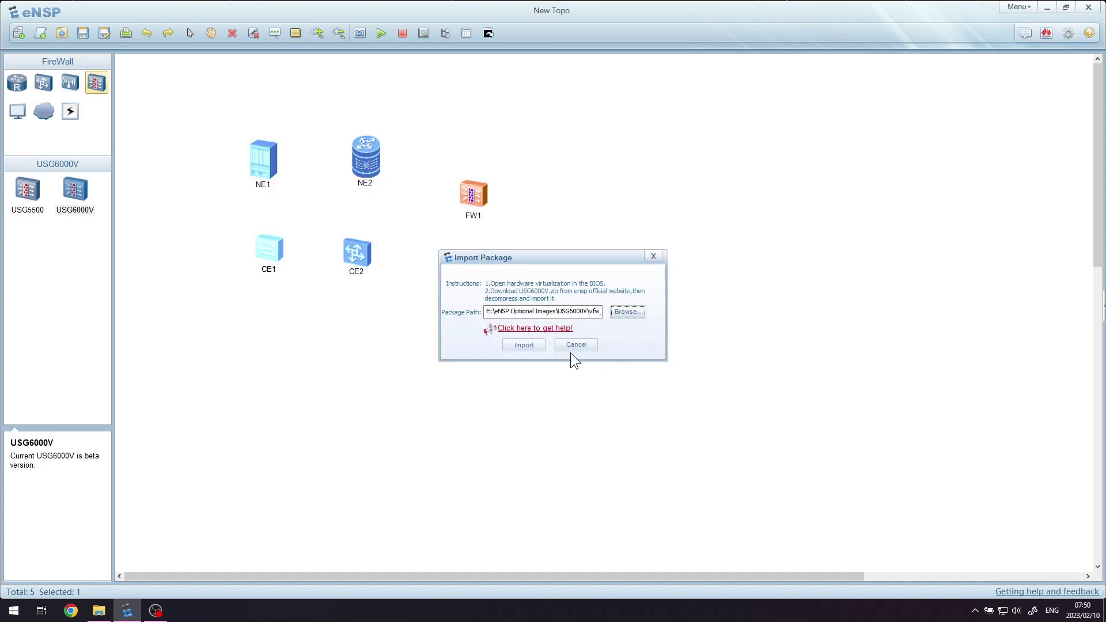
click(520, 343)
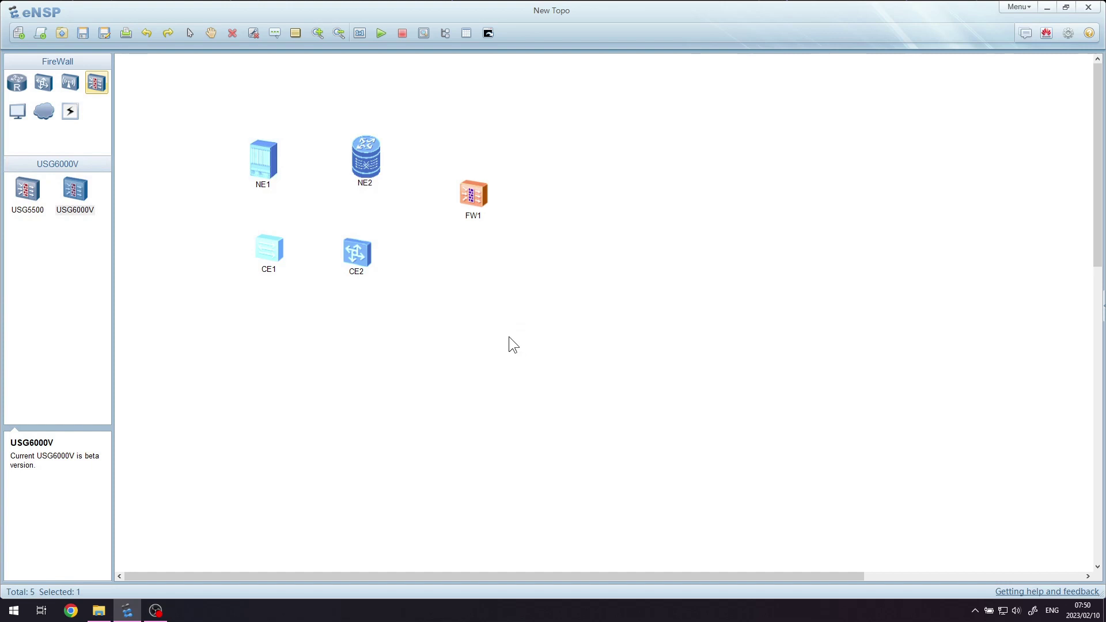
Select CE1, CE2 and FW1 together and start all three.
drag(509, 336, 248, 173)
right_click(473, 194)
click(484, 207)
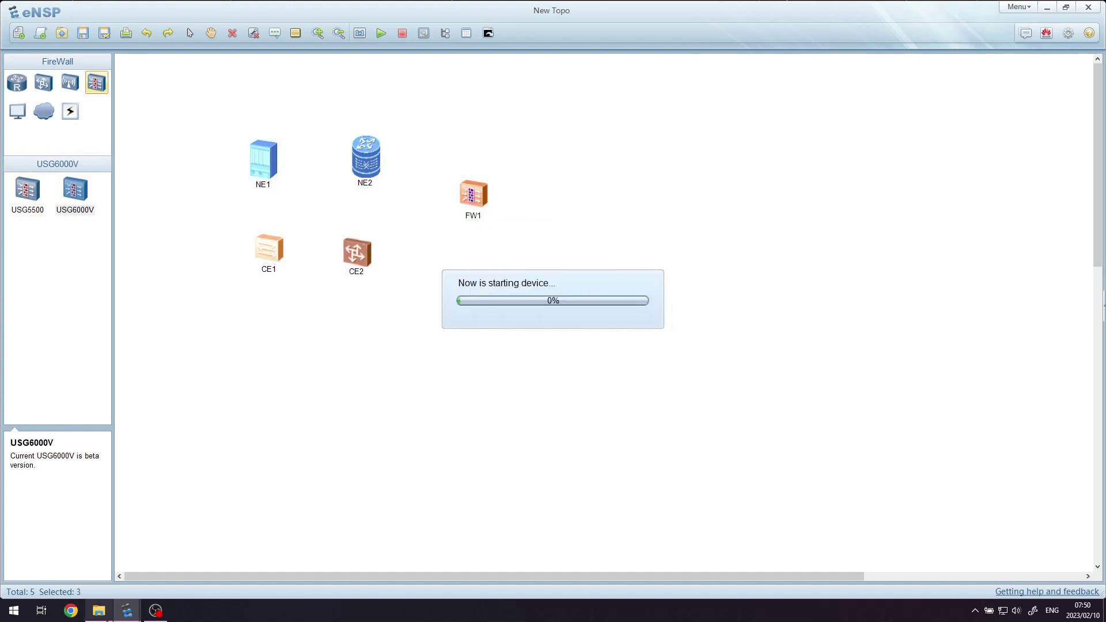
Check the CE1 and FW1 consoles, bring FW1 to its login prompt, then close it.
mouse_move(128, 614)
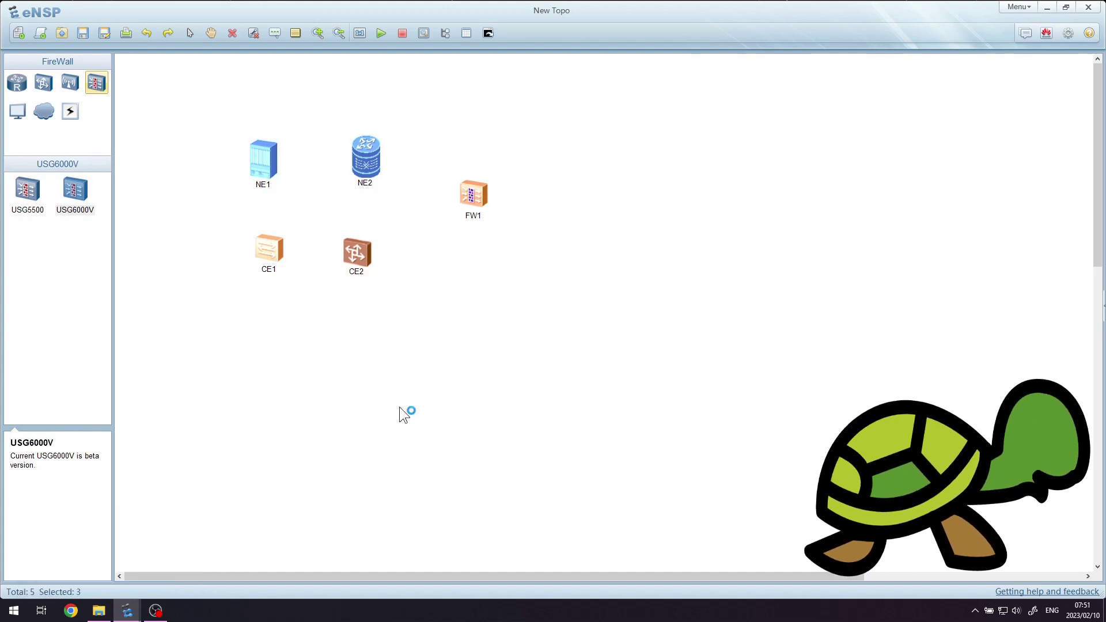
click(196, 553)
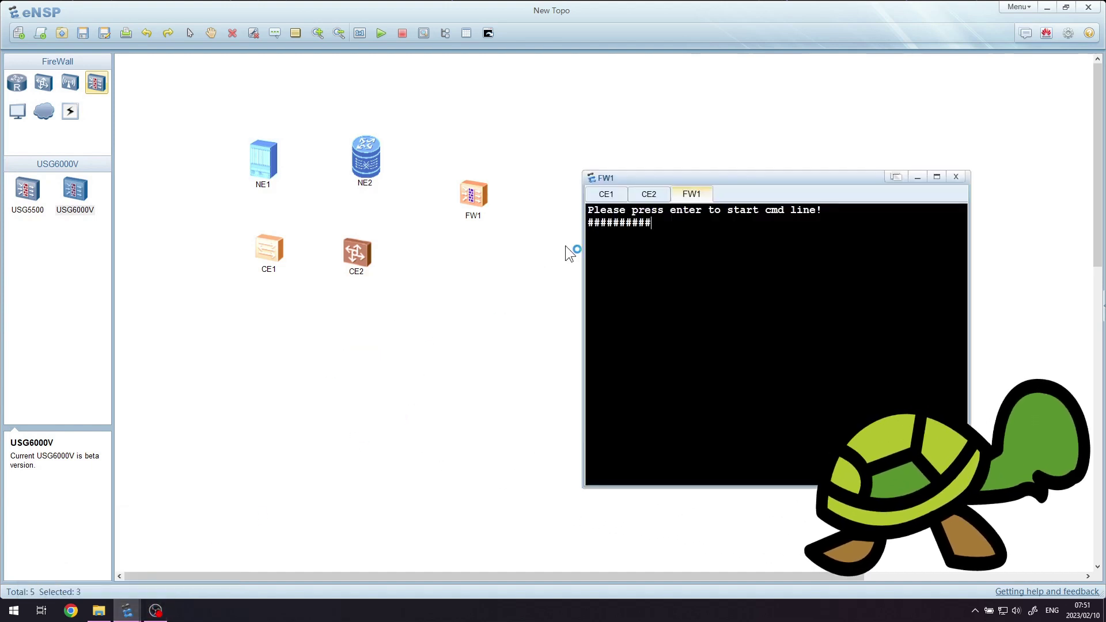
click(605, 195)
click(691, 195)
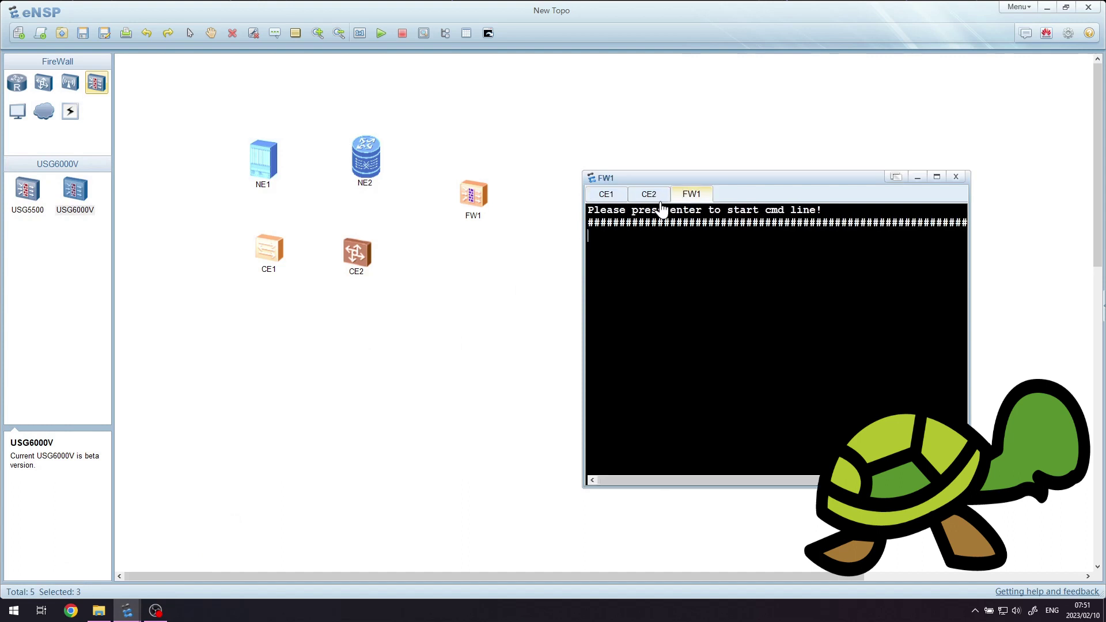
click(606, 194)
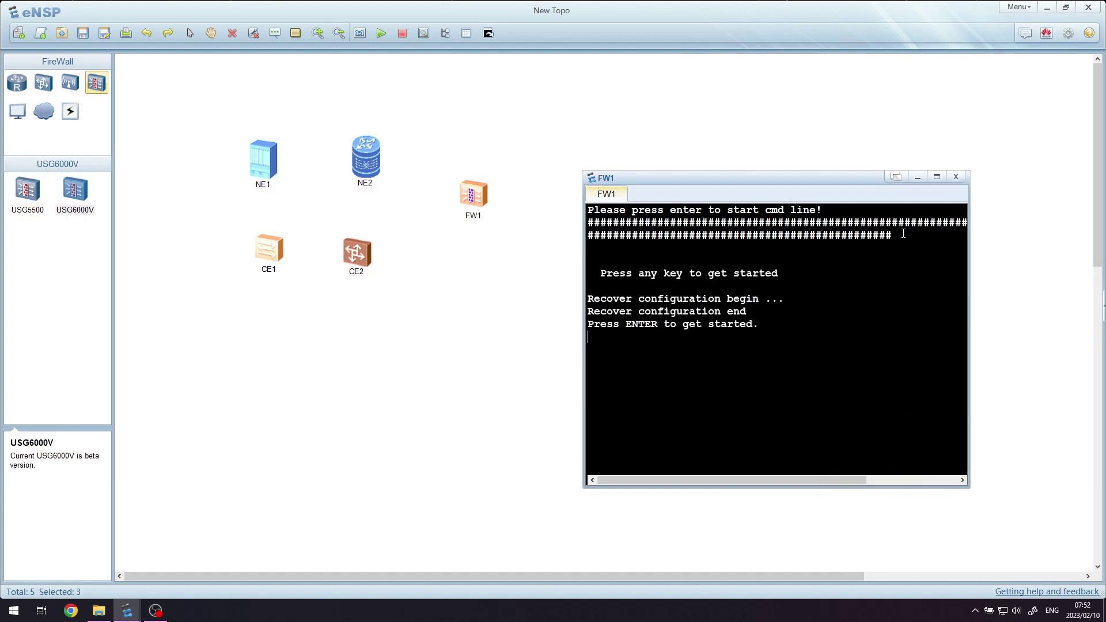
key(Return)
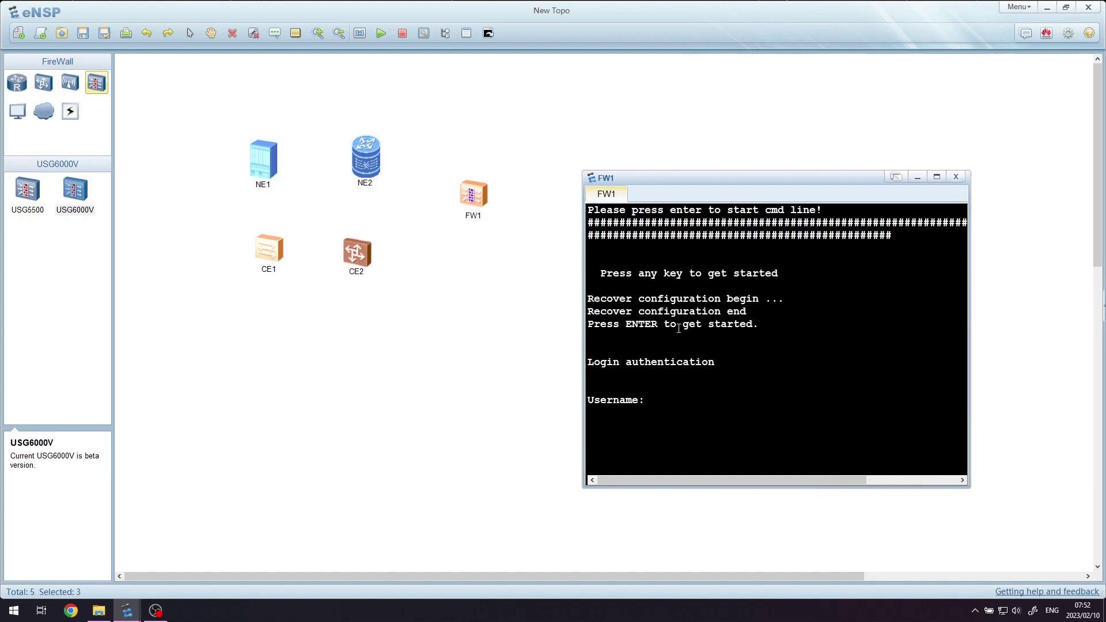
click(956, 177)
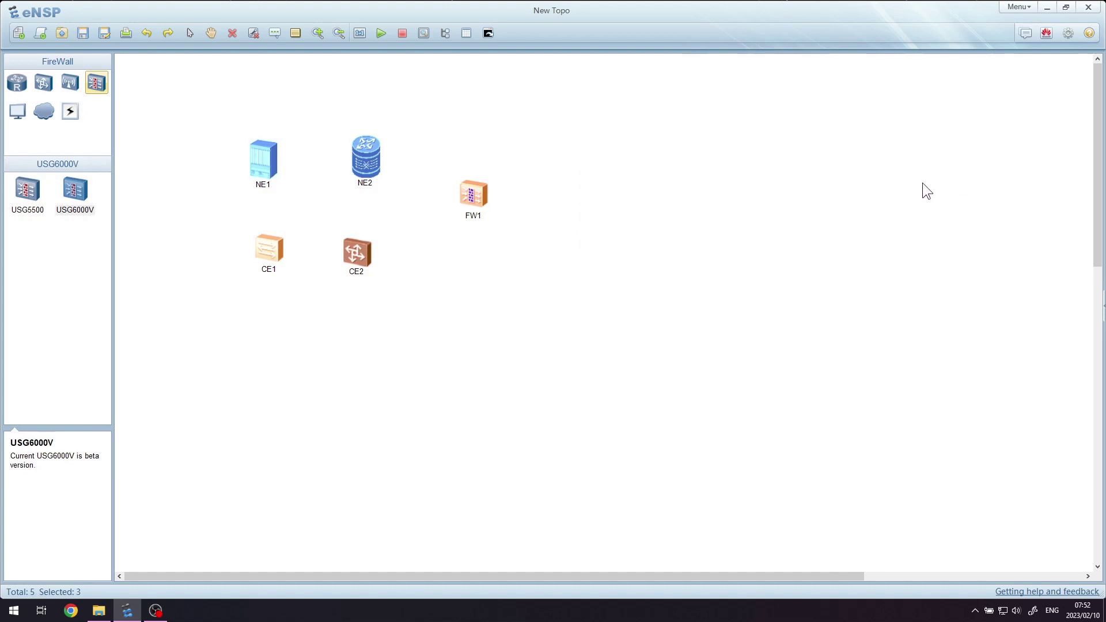
click(848, 200)
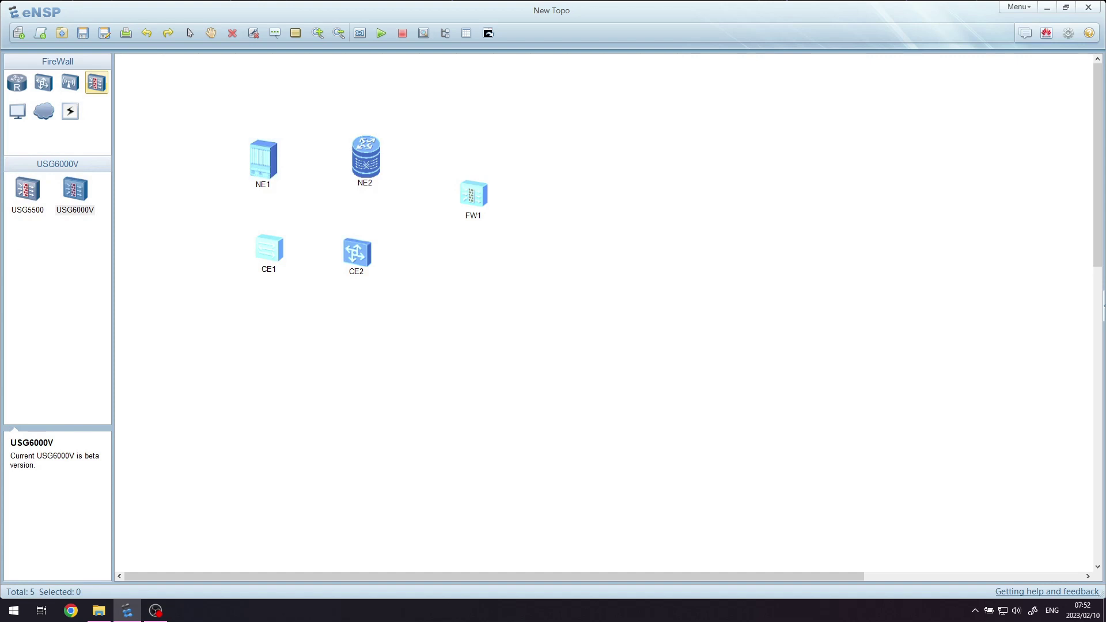